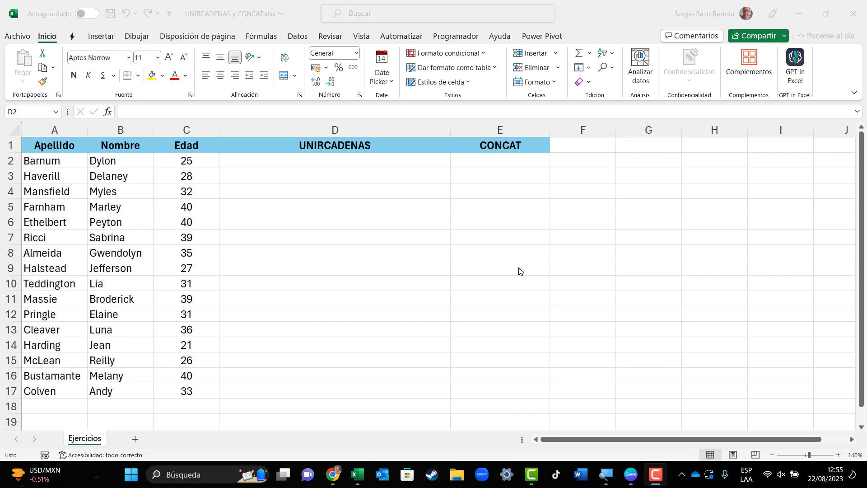
Select D2:D17 and start =UNIRCADENAS(" ";VERDADERO; with a space delimiter, ignoring empty cells.
{"action": "left_click", "coordinate": [339, 160]}
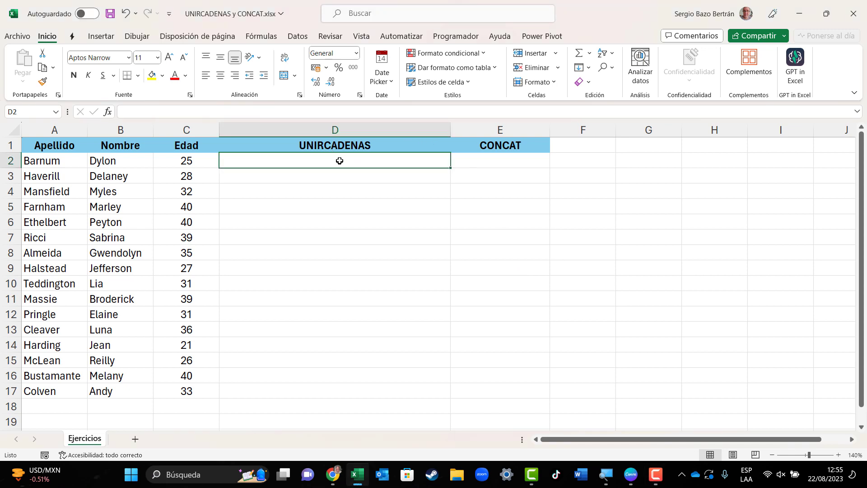
{"action": "mouse_move", "coordinate": [339, 161]}
{"action": "left_mouse_down"}
{"action": "mouse_move", "coordinate": [320, 390]}
{"action": "mouse_move", "coordinate": [292, 168]}
{"action": "left_mouse_up"}
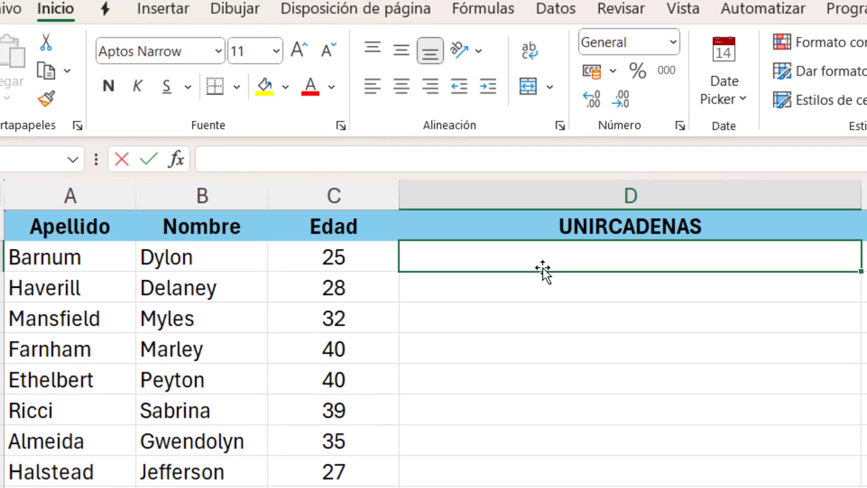
{"action": "type", "text": "=unirca"}
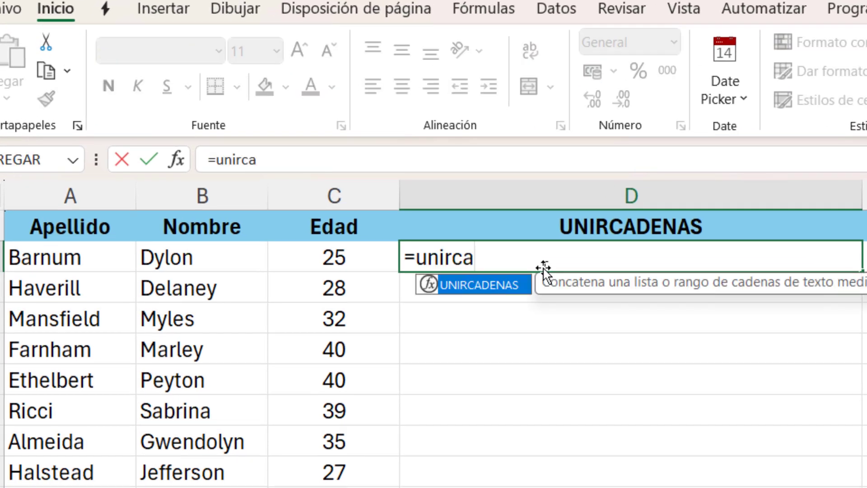
{"action": "type", "text": "den"}
{"action": "key", "text": "Tab"}
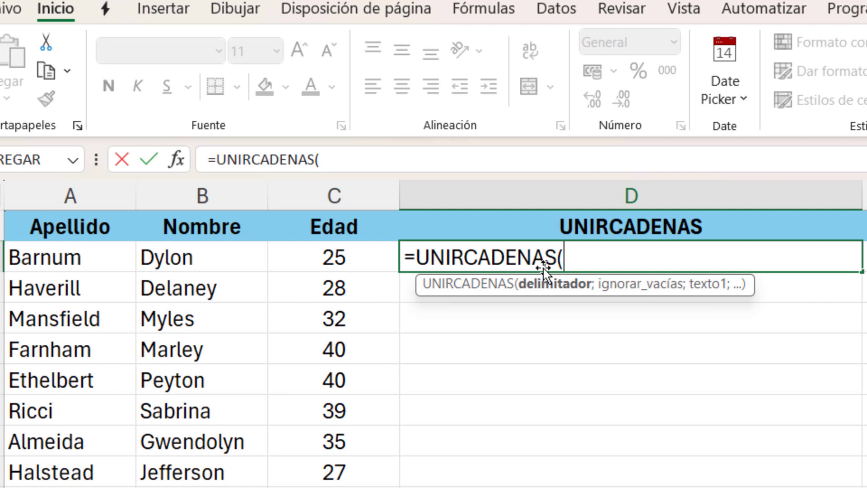
{"action": "type", "text": "\" "}
{"action": "type", "text": "\""}
{"action": "type", "text": ";"}
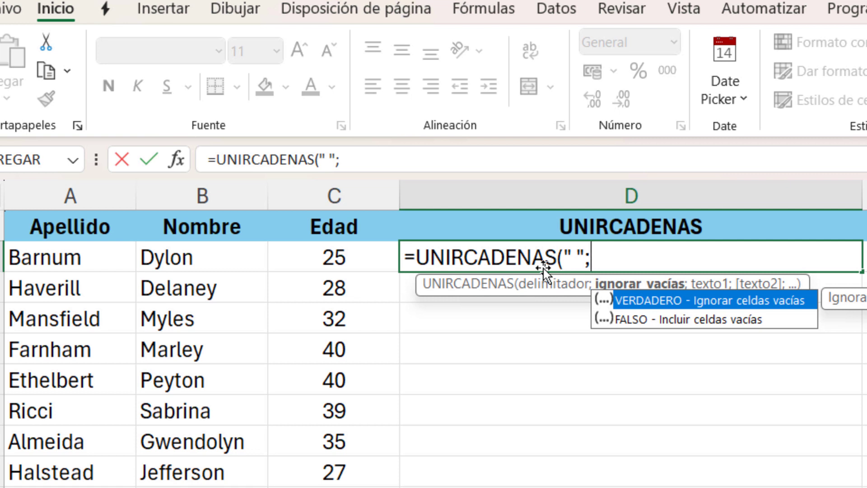
{"action": "key", "text": "Tab"}
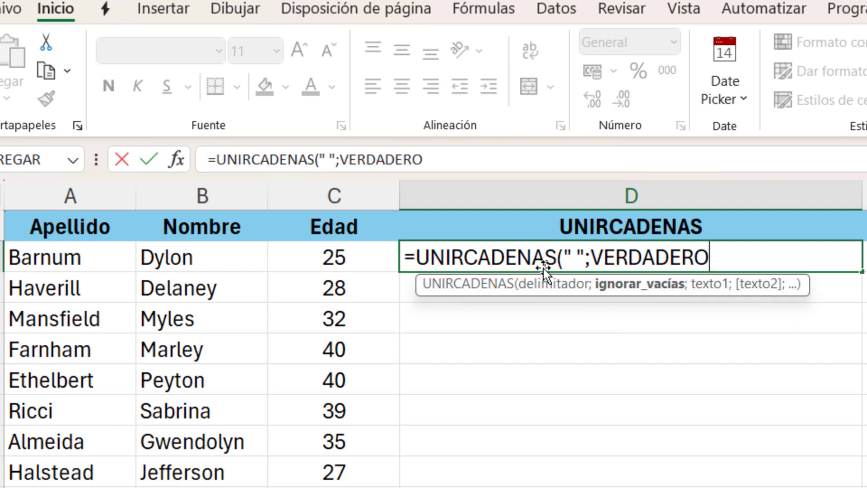
{"action": "type", "text": ";"}
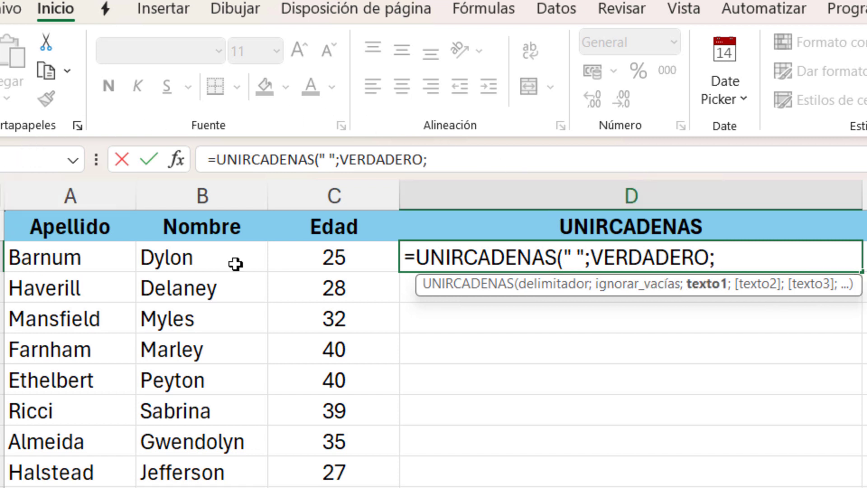
Add arguments B2, A2, "tiene", C2 and "años de edad." to the UNIRCADENAS formula.
{"action": "left_click", "coordinate": [215, 258]}
{"action": "type", "text": ";"}
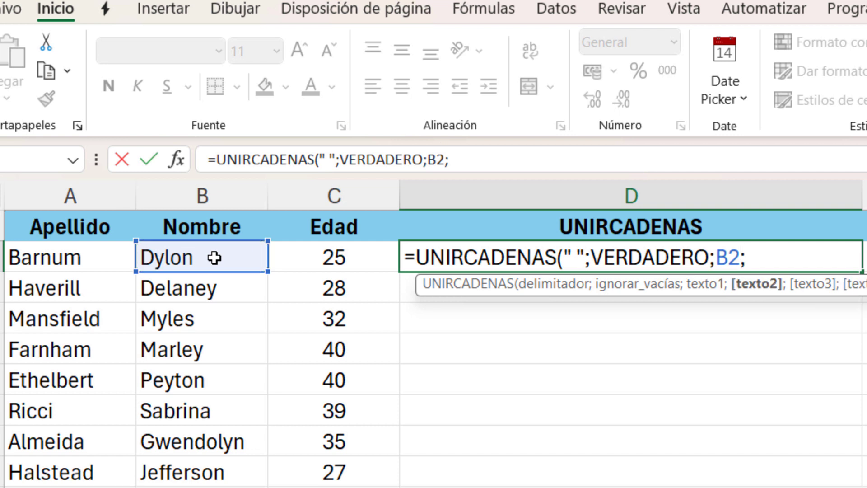
{"action": "left_click", "coordinate": [42, 259]}
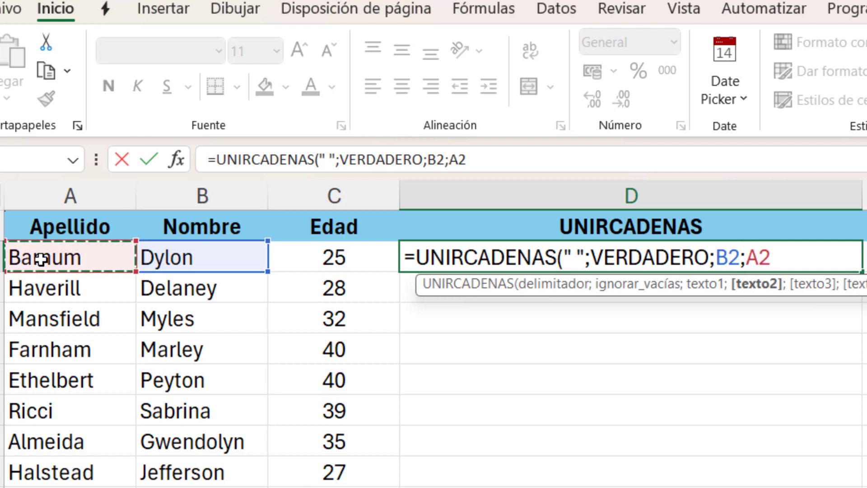
{"action": "type", "text": ";"}
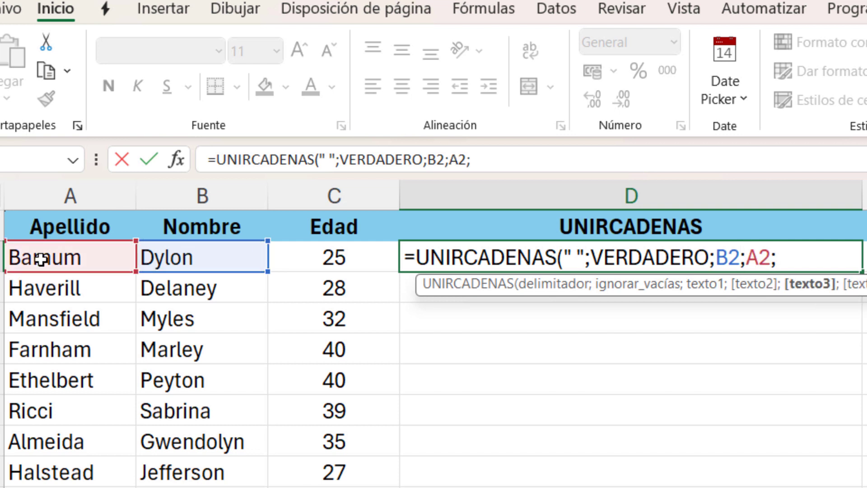
{"action": "type", "text": "\"tiene\";"}
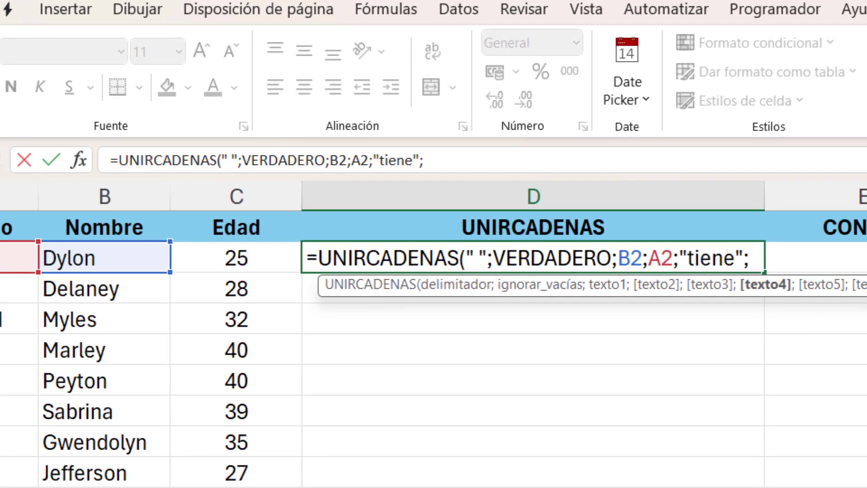
{"action": "left_click", "coordinate": [85, 257]}
{"action": "type", "text": ";"}
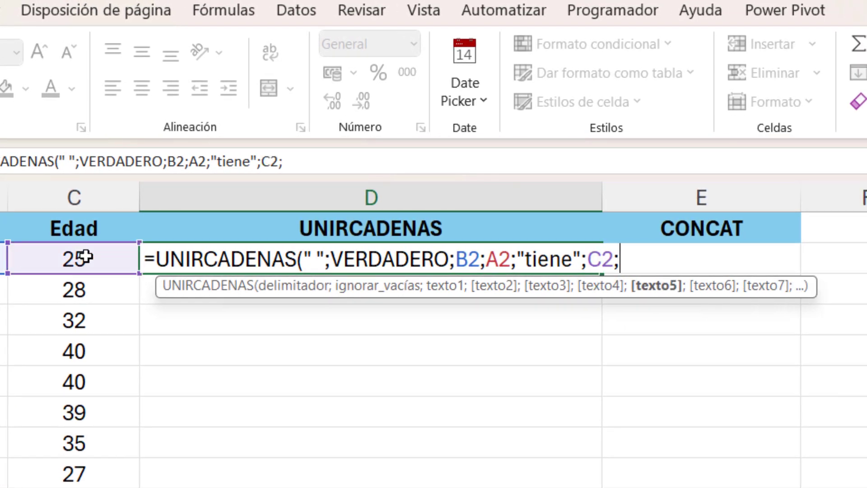
{"action": "type", "text": "\"años"}
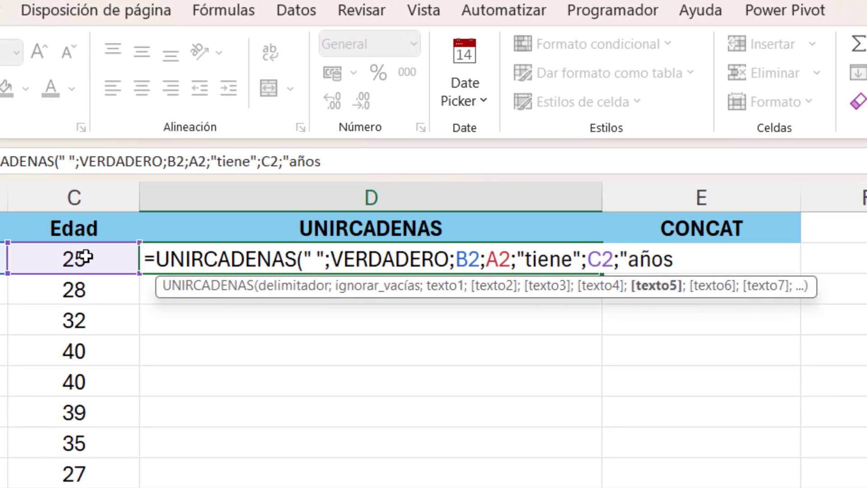
{"action": "type", "text": " de edad"}
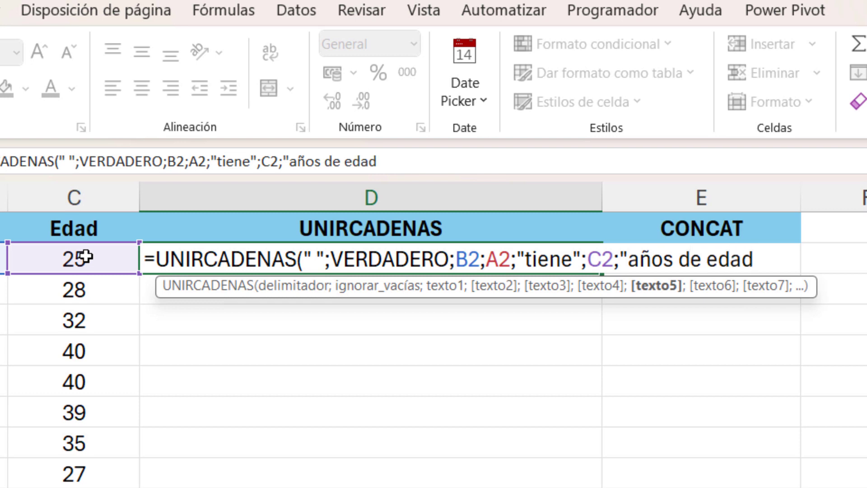
{"action": "type", "text": ".\""}
Review the formula's arguments, then close the parenthesis and commit the sentence formula in D2.
{"action": "double_click", "coordinate": [481, 261]}
{"action": "double_click", "coordinate": [498, 260]}
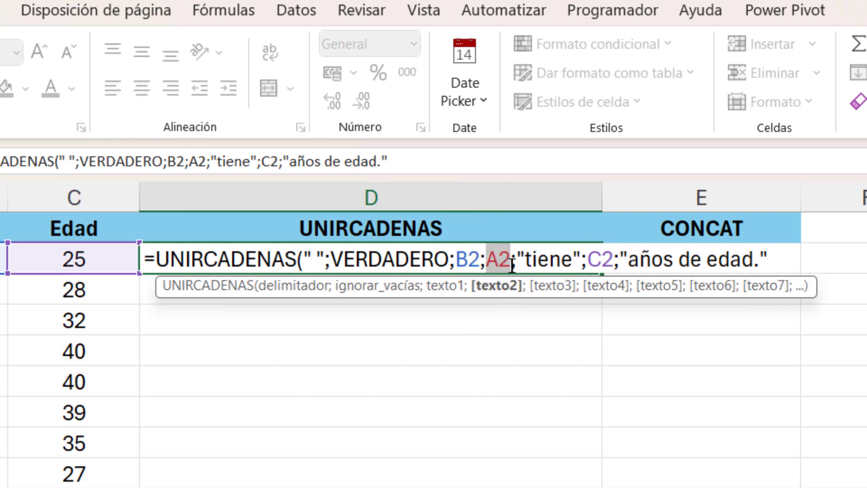
{"action": "left_click_drag", "start_coordinate": [525, 260], "coordinate": [574, 262]}
{"action": "double_click", "coordinate": [601, 260]}
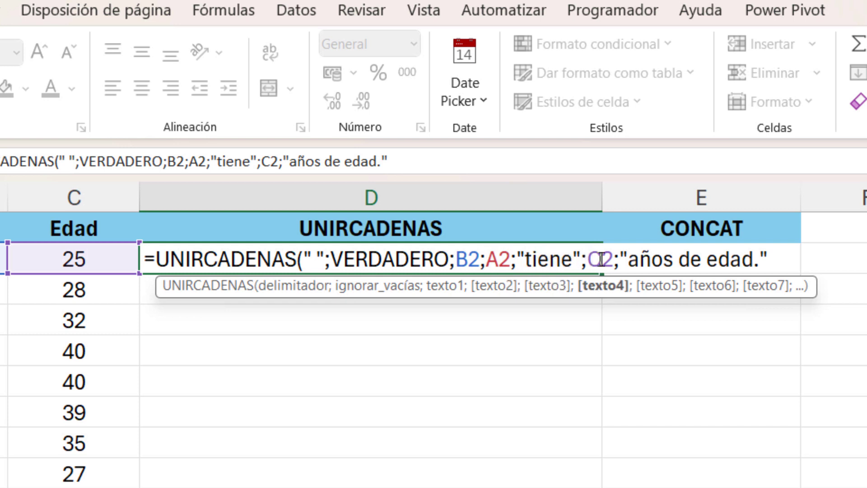
{"action": "left_click_drag", "start_coordinate": [628, 260], "coordinate": [763, 261]}
{"action": "left_click", "coordinate": [790, 258]}
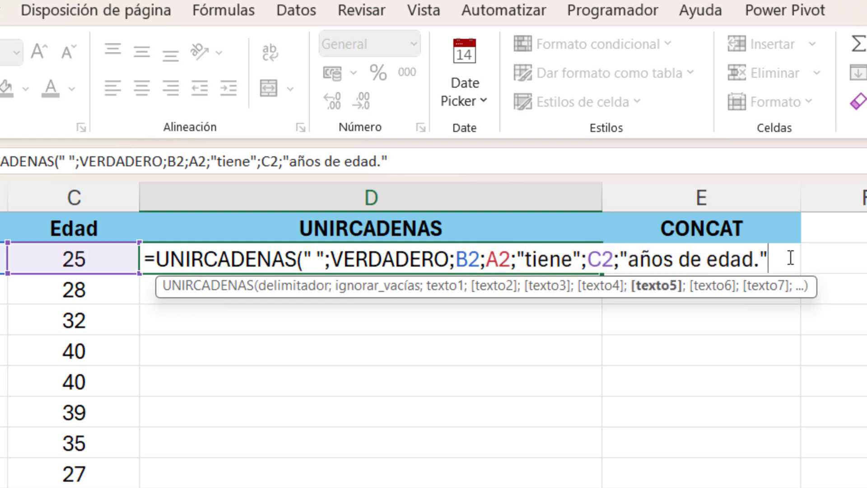
{"action": "type", "text": ")"}
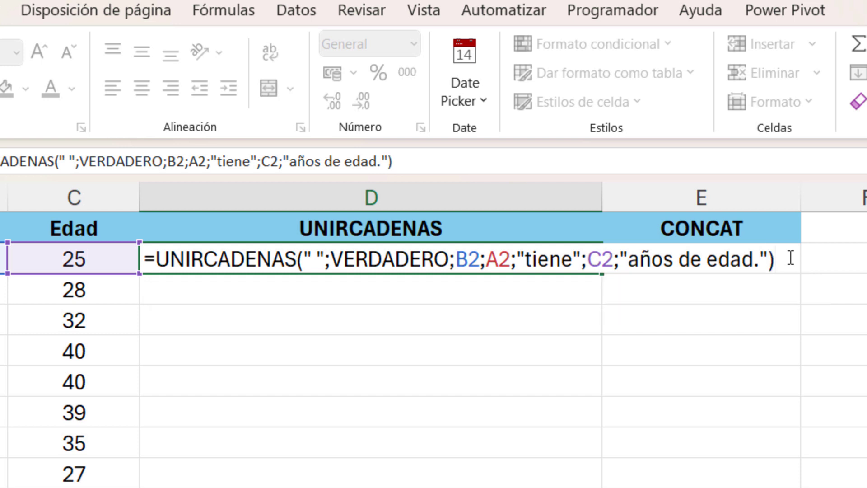
{"action": "key", "text": "Return"}
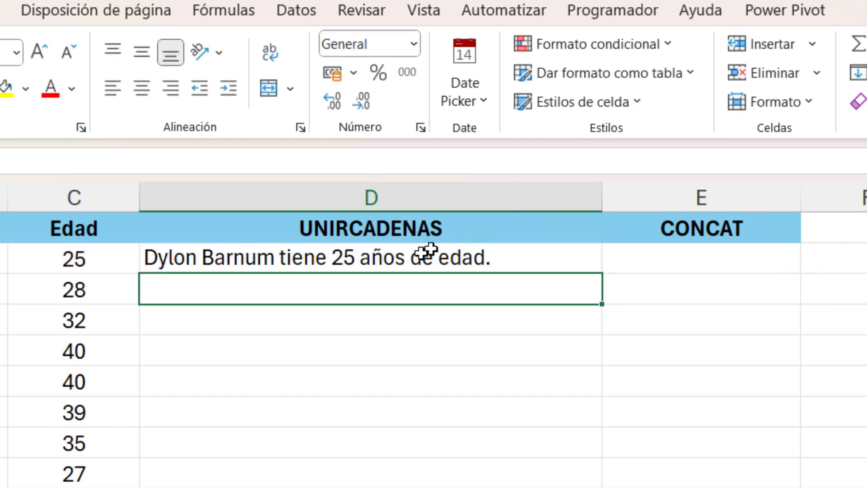
{"action": "left_click", "coordinate": [471, 264]}
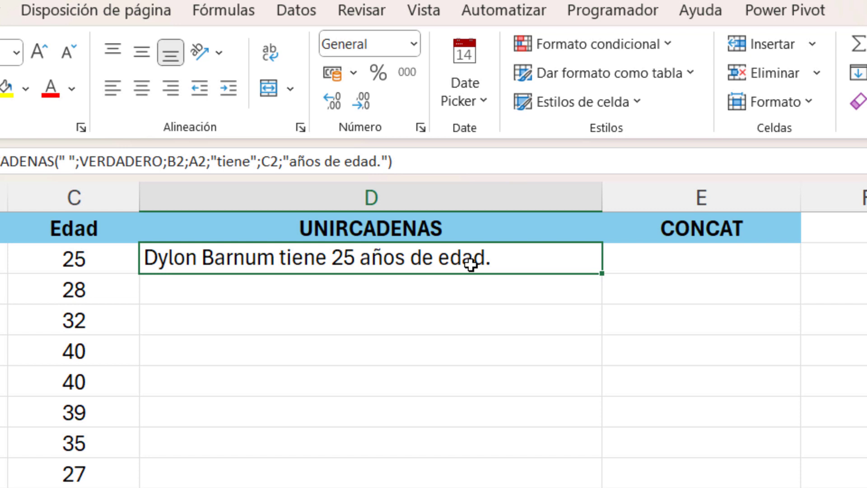
{"action": "left_click", "coordinate": [724, 267]}
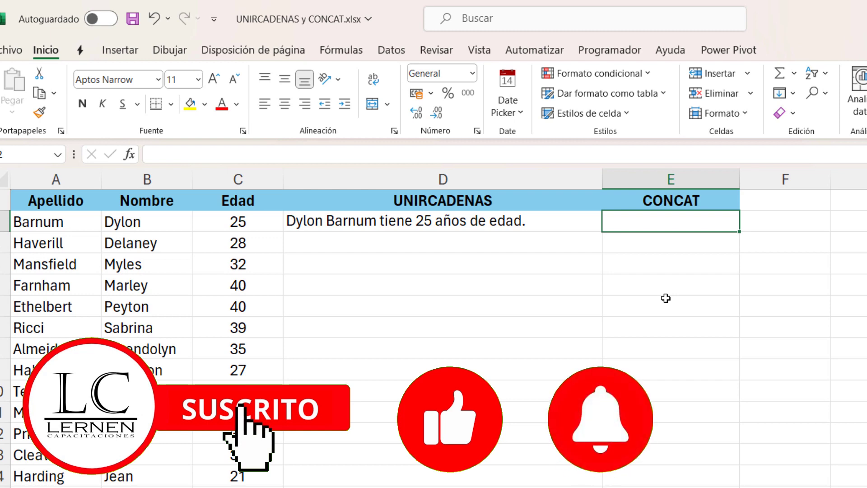
Enter =CONCAT(IZQUIERDA(A2;2);DERECHA(B2;2);"-";C2) in E2 to produce the code Baon-25.
{"action": "type", "text": "="}
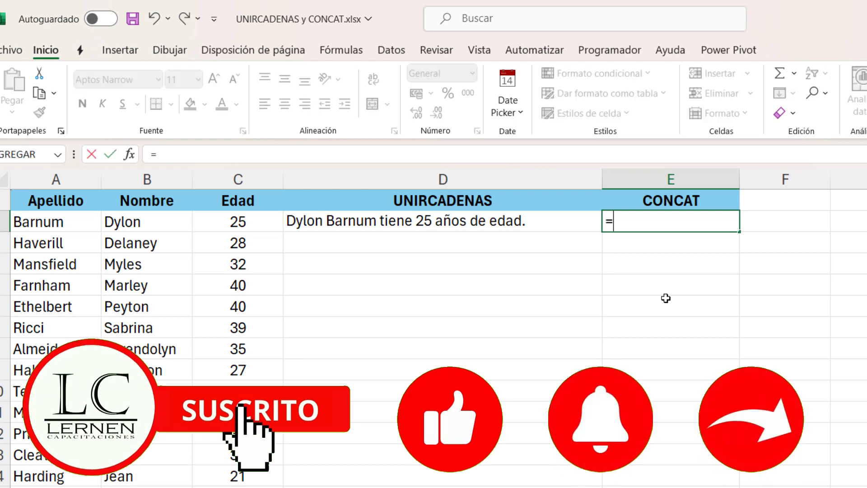
{"action": "type", "text": "conca"}
{"action": "key", "text": "Tab"}
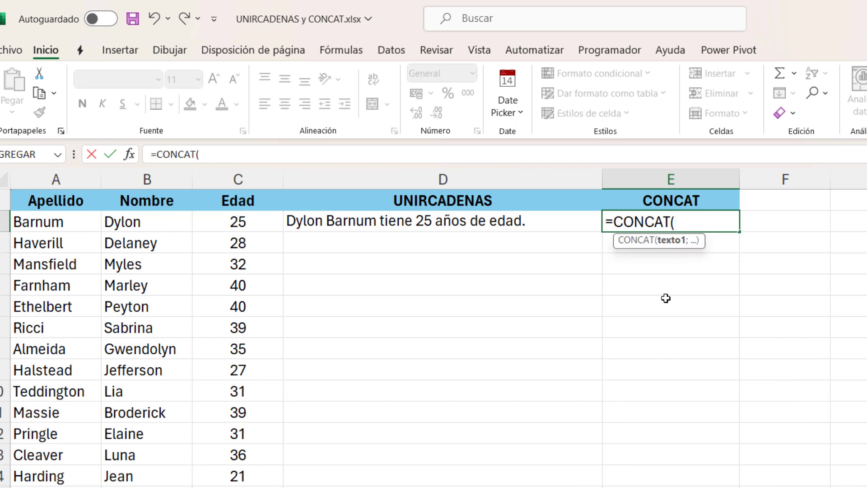
{"action": "type", "text": "izq"}
{"action": "key", "text": "Tab"}
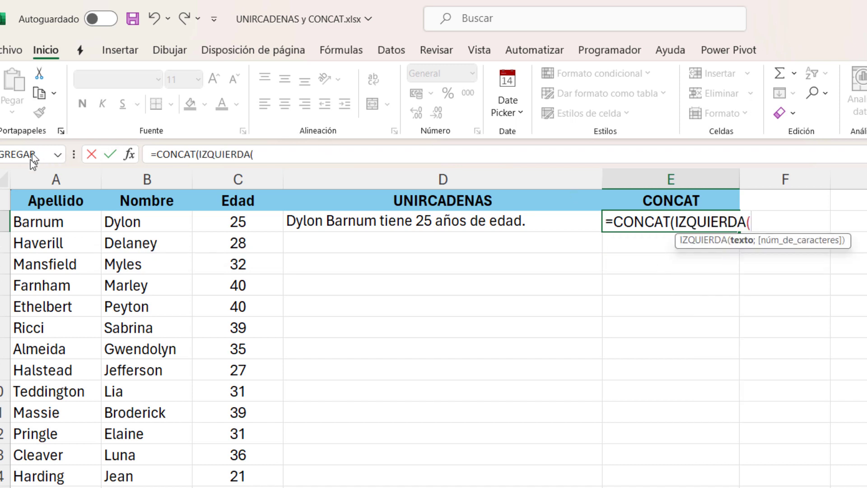
{"action": "left_click", "coordinate": [47, 225]}
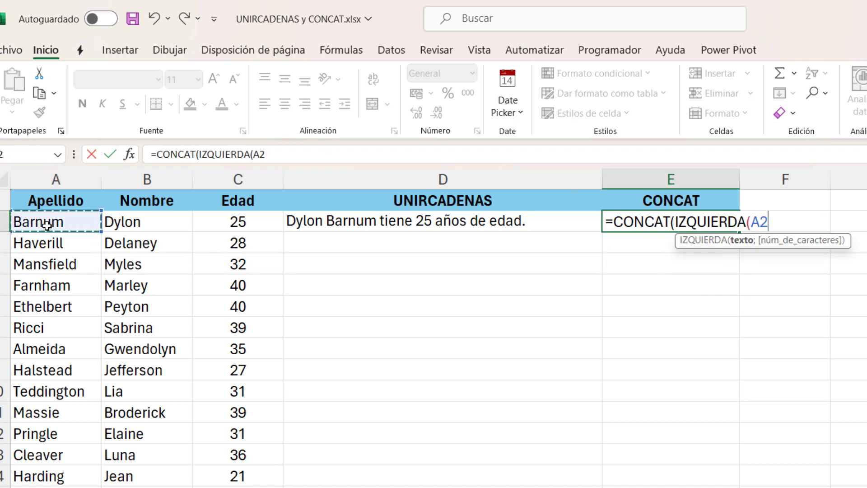
{"action": "type", "text": ";2)"}
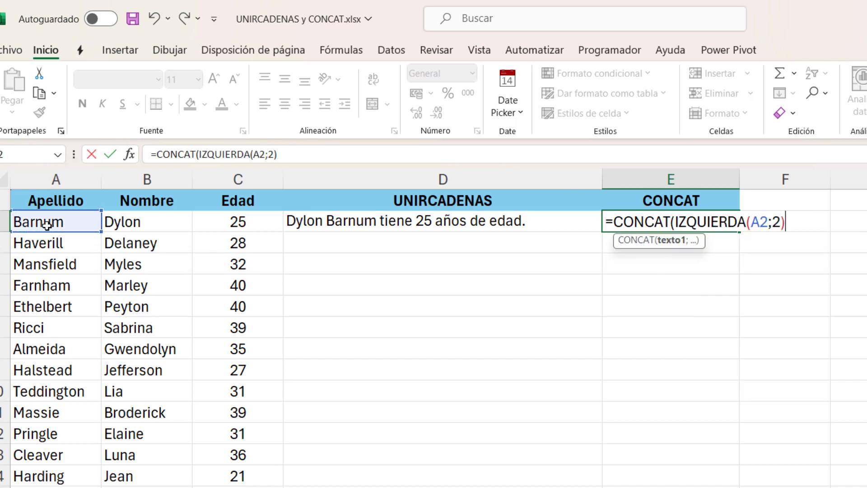
{"action": "type", "text": ";"}
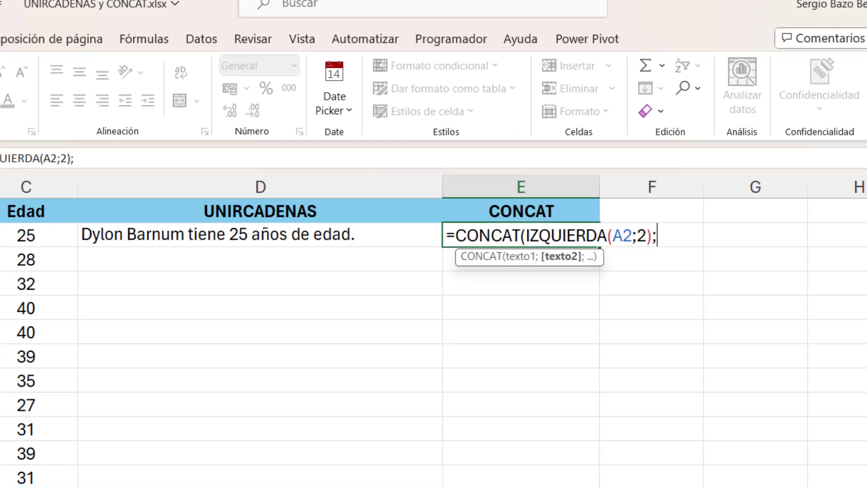
{"action": "type", "text": "dere"}
{"action": "key", "text": "Tab"}
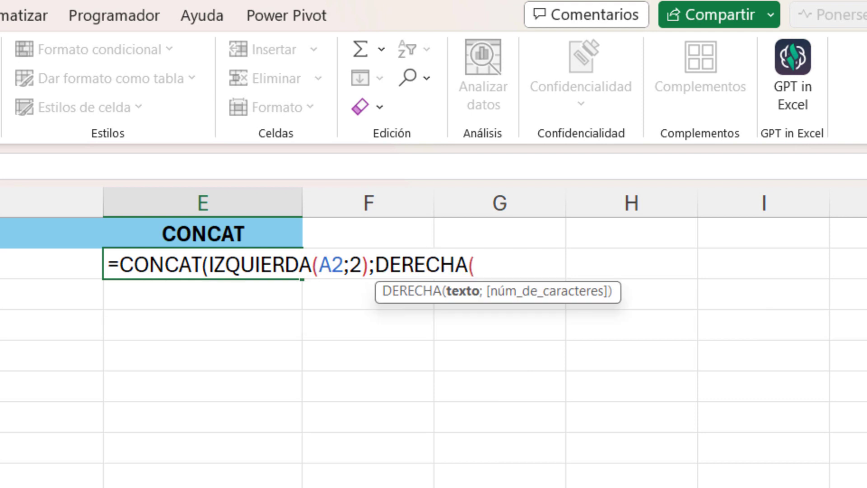
{"action": "type", "text": "B2;2"}
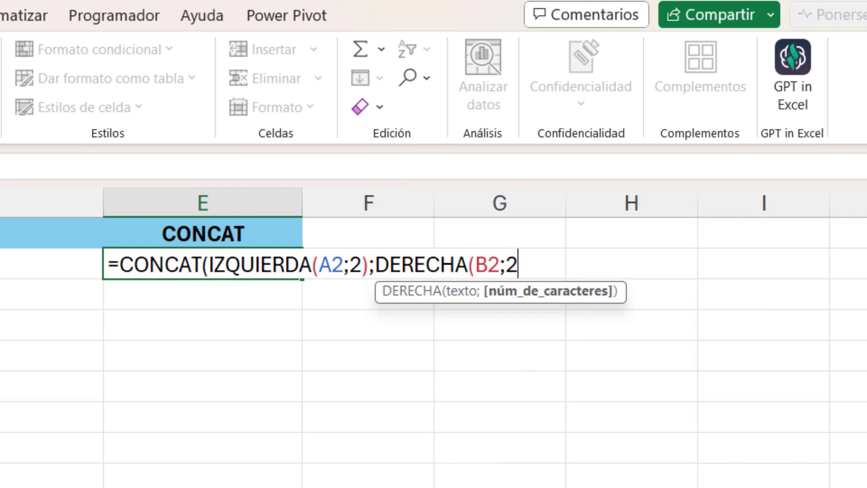
{"action": "type", "text": ");\""}
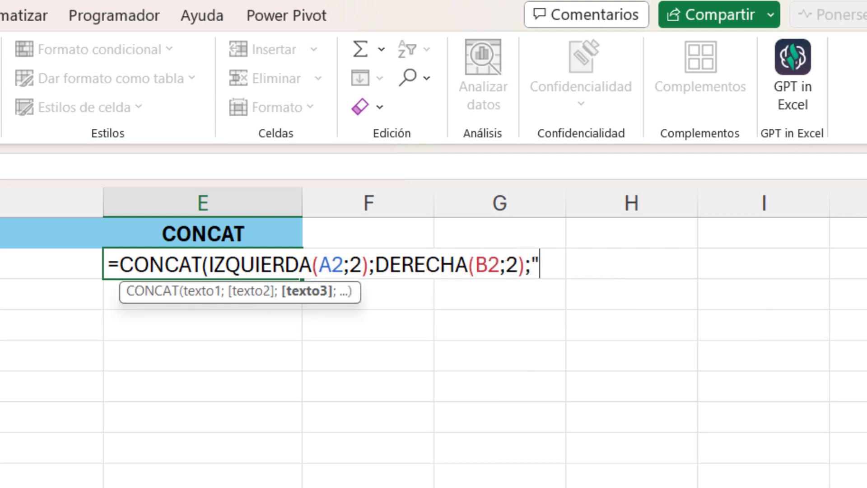
{"action": "type", "text": "-\";"}
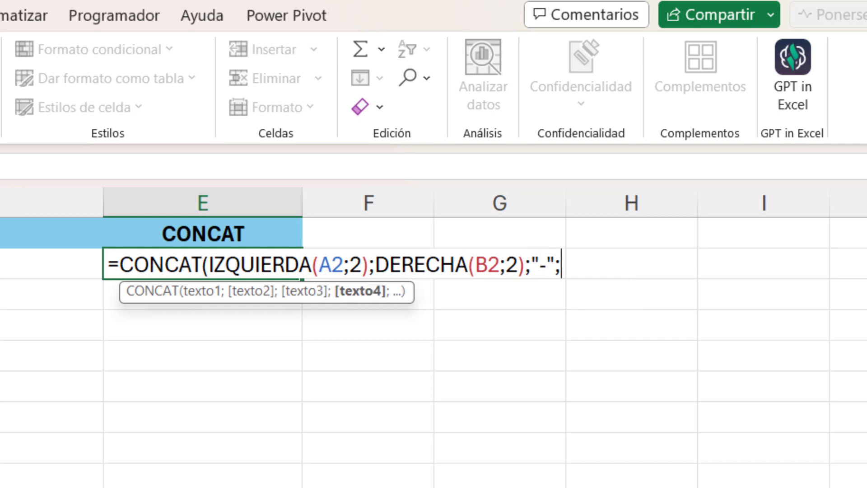
{"action": "type", "text": "C2"}
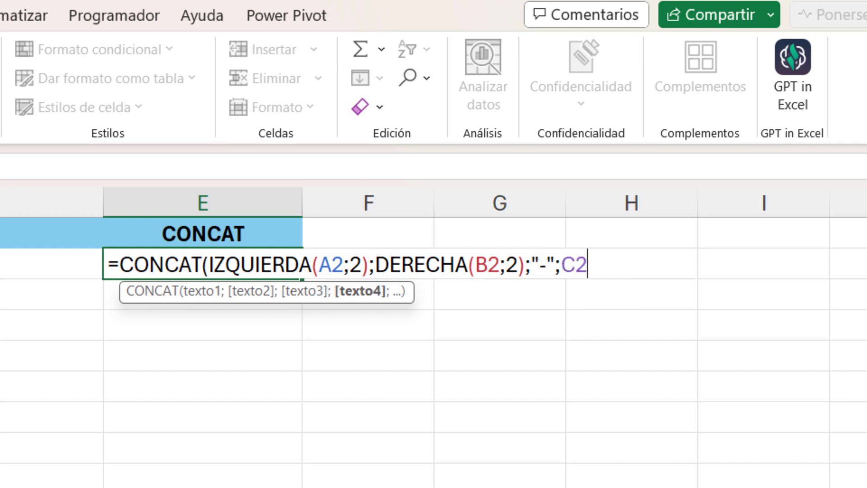
{"action": "type", "text": ")"}
{"action": "key", "text": "Return"}
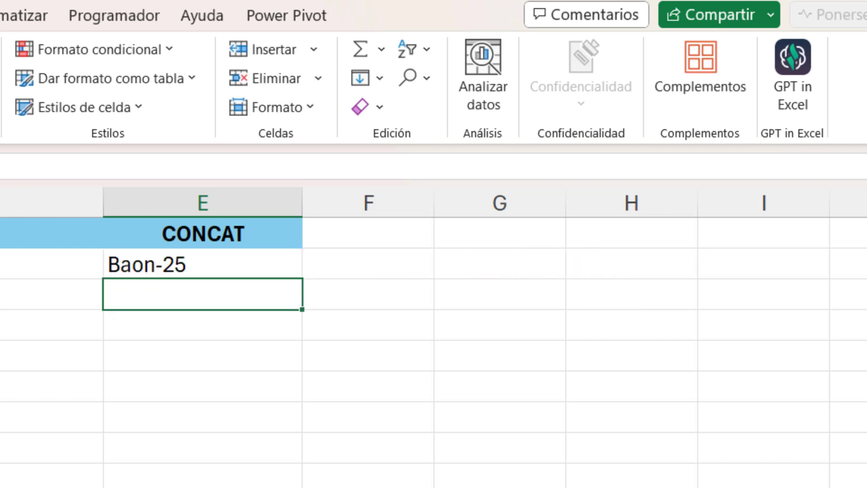
Wrap the E2 code formula in MAYUSC so it shows BAON-25.
{"action": "left_click", "coordinate": [190, 263]}
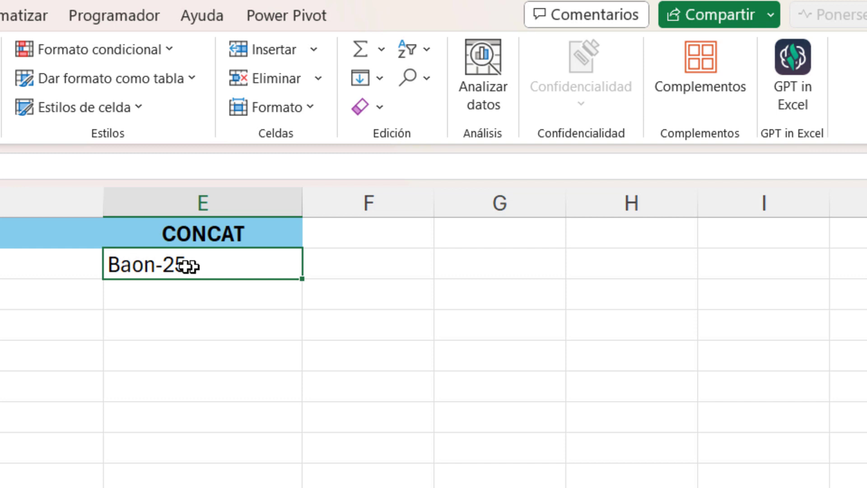
{"action": "double_click", "coordinate": [149, 266]}
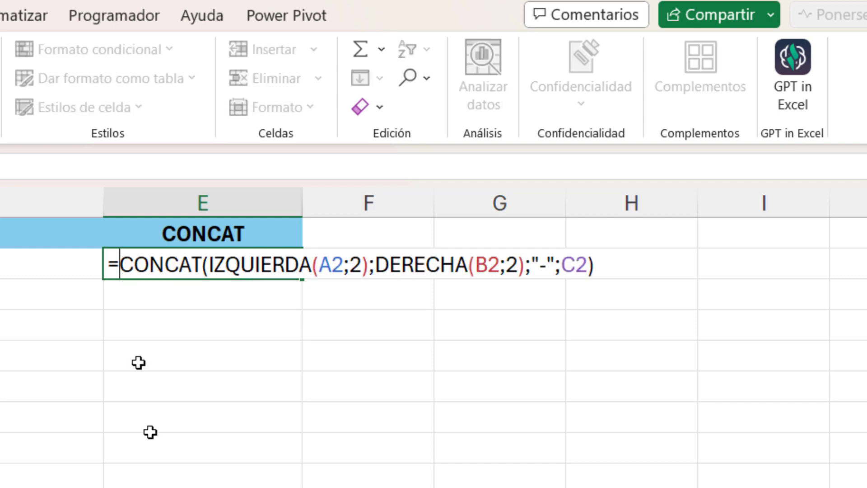
{"action": "type", "text": "m"}
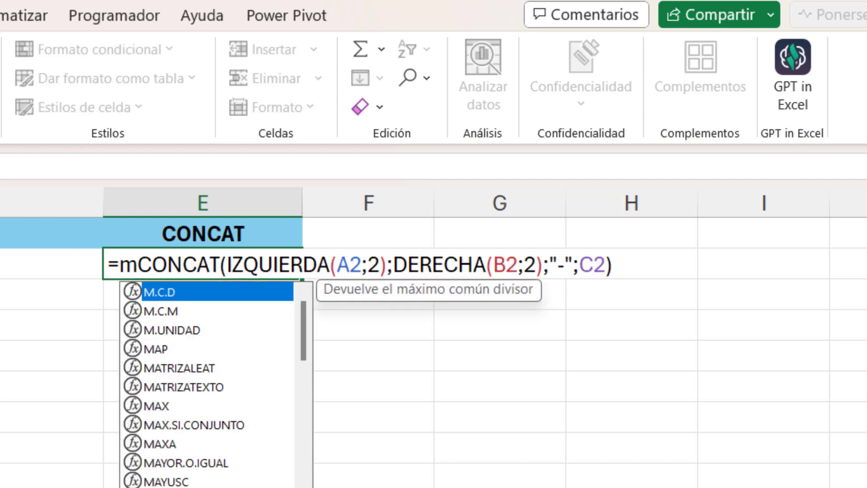
{"action": "type", "text": "ayusc()"}
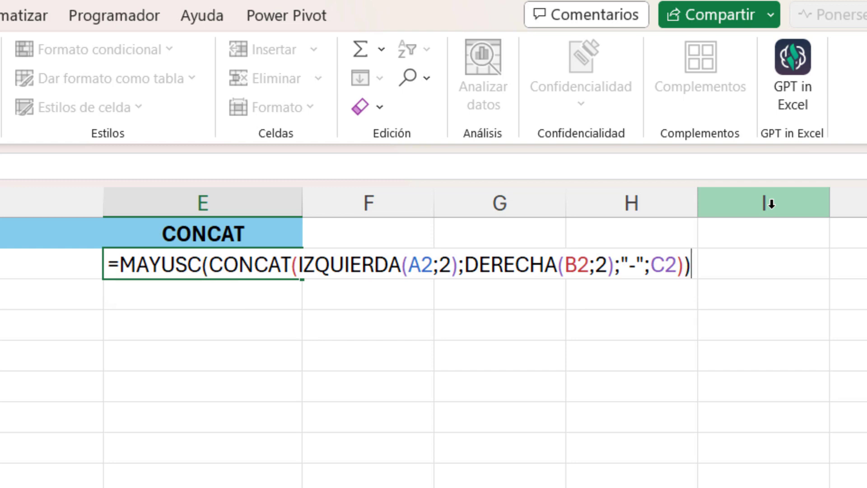
{"action": "key", "text": "Return"}
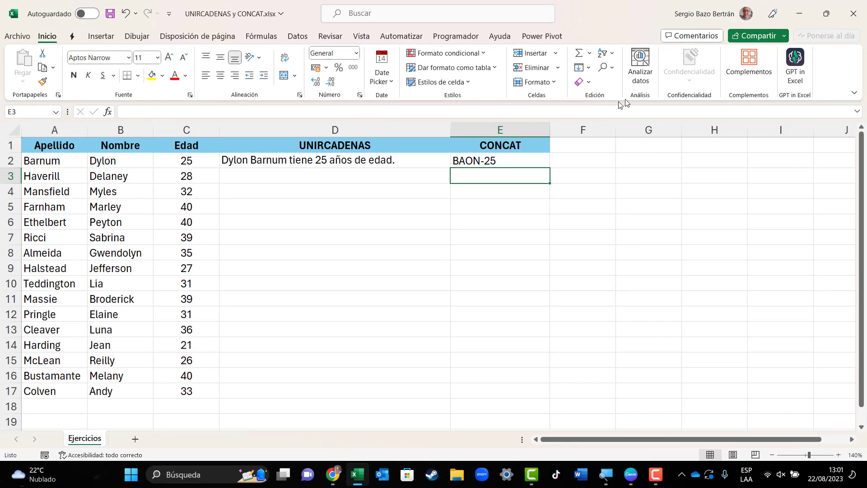
Fill the D2 and E2 formulas down through row 17.
{"action": "left_click_drag", "start_coordinate": [364, 161], "coordinate": [497, 161]}
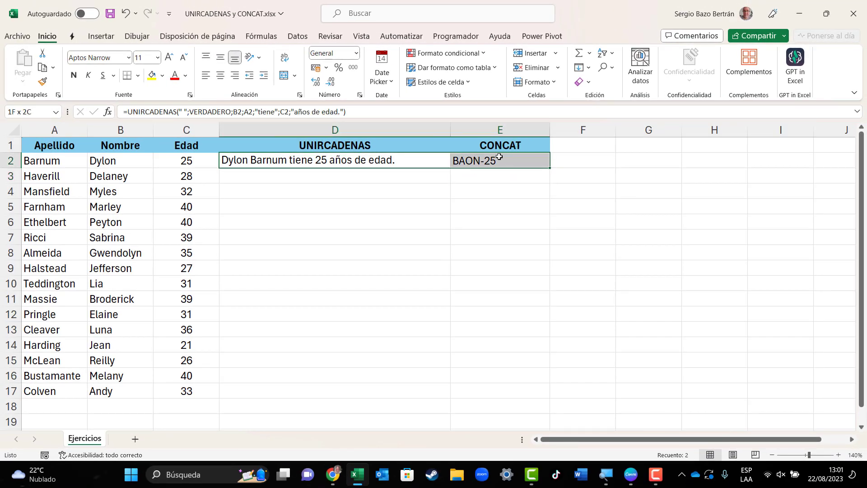
{"action": "double_click", "coordinate": [550, 168]}
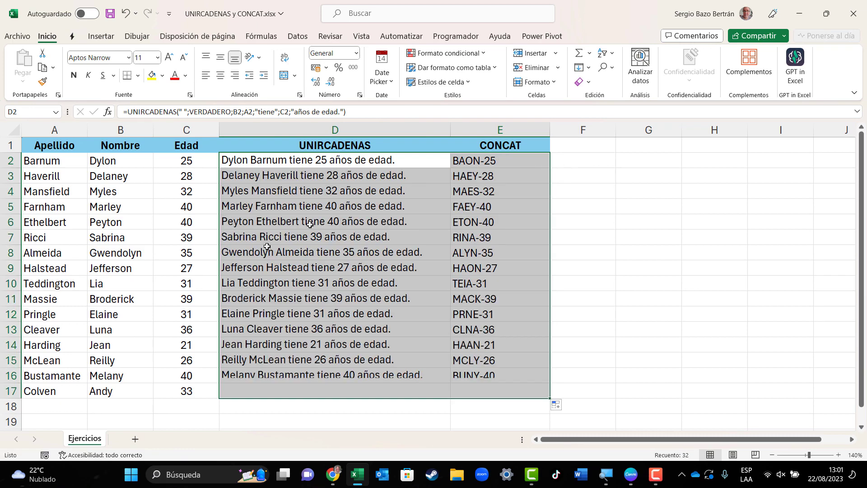
{"action": "left_click_drag", "start_coordinate": [366, 182], "coordinate": [362, 345]}
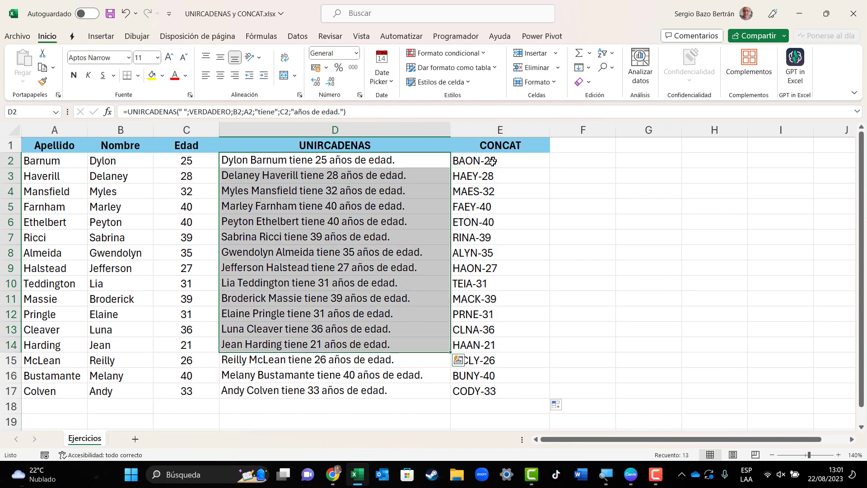
{"action": "left_click_drag", "start_coordinate": [493, 162], "coordinate": [492, 315]}
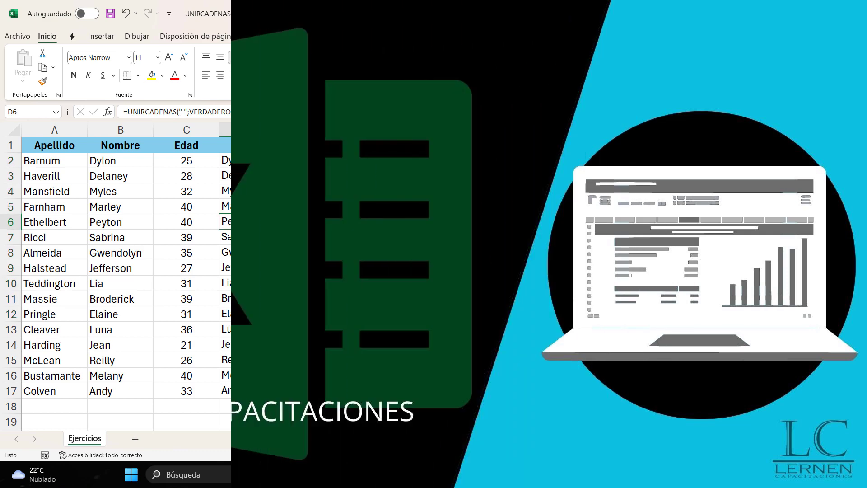